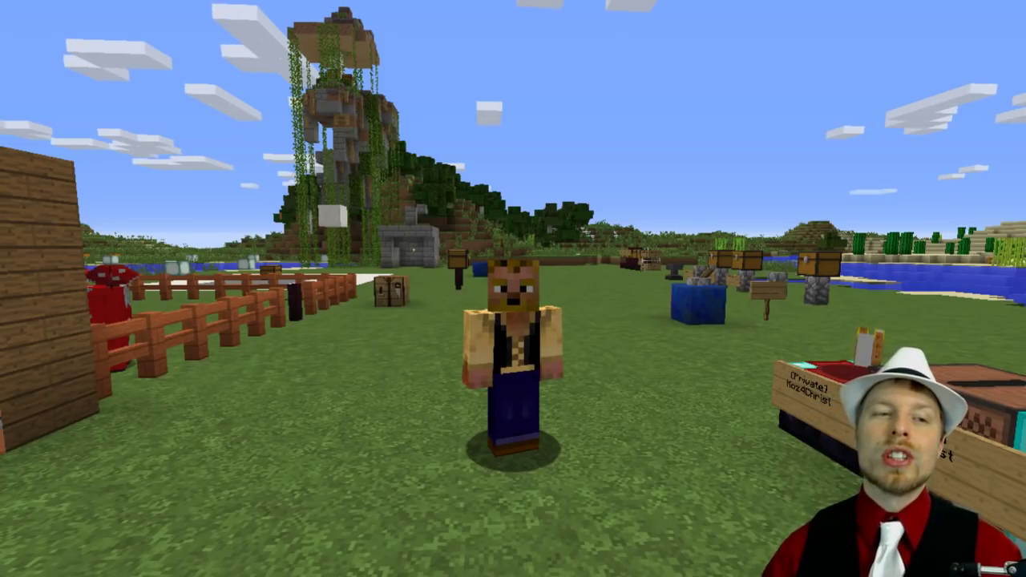
key(s)
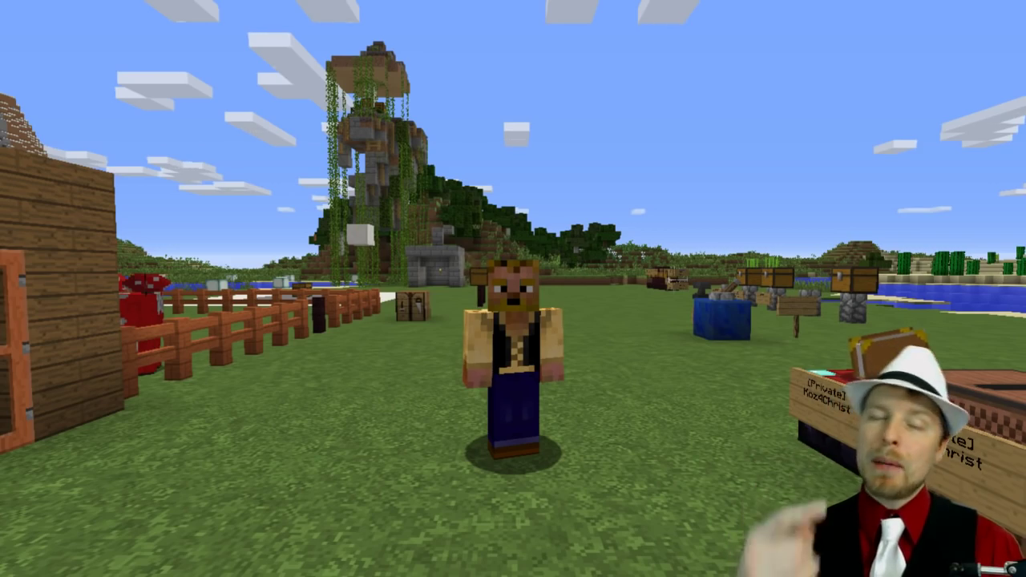
key(s)
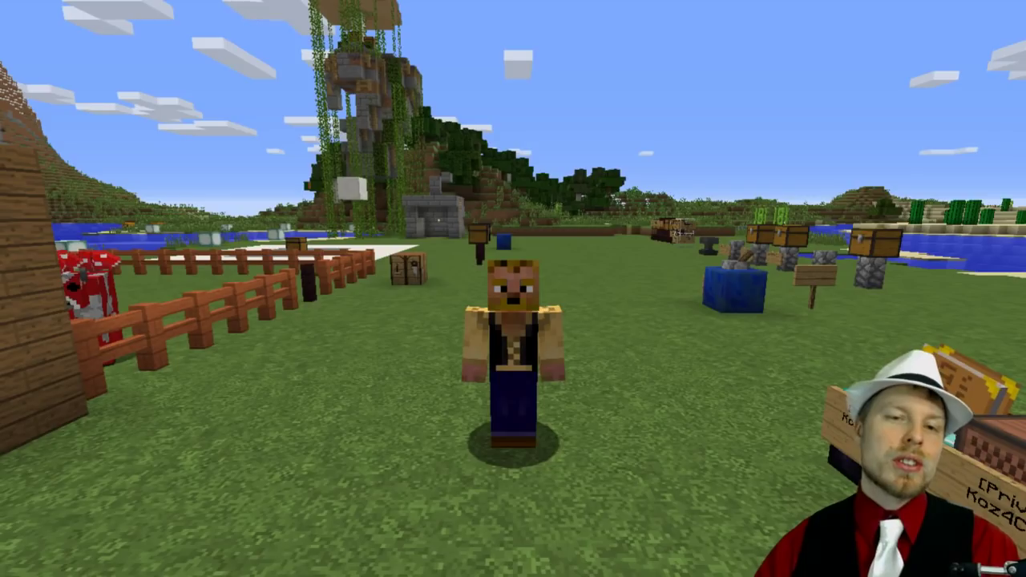
key(w)
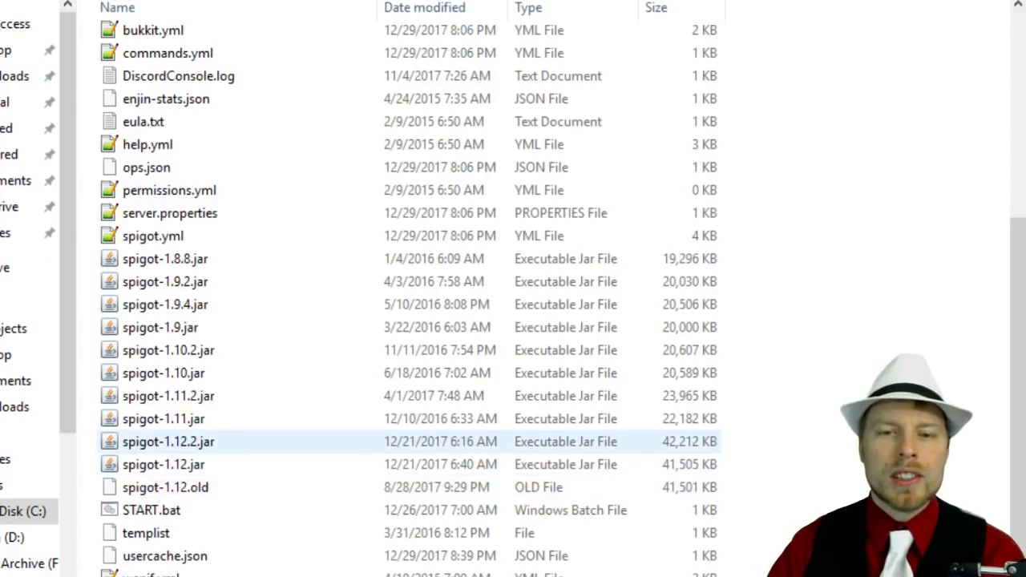
Locate the nuvotifier-universal-2.3.6-pre.jar file in the server's plugins folder and open the Votifier folder
click(189, 448)
scroll(188, 448, up, 5)
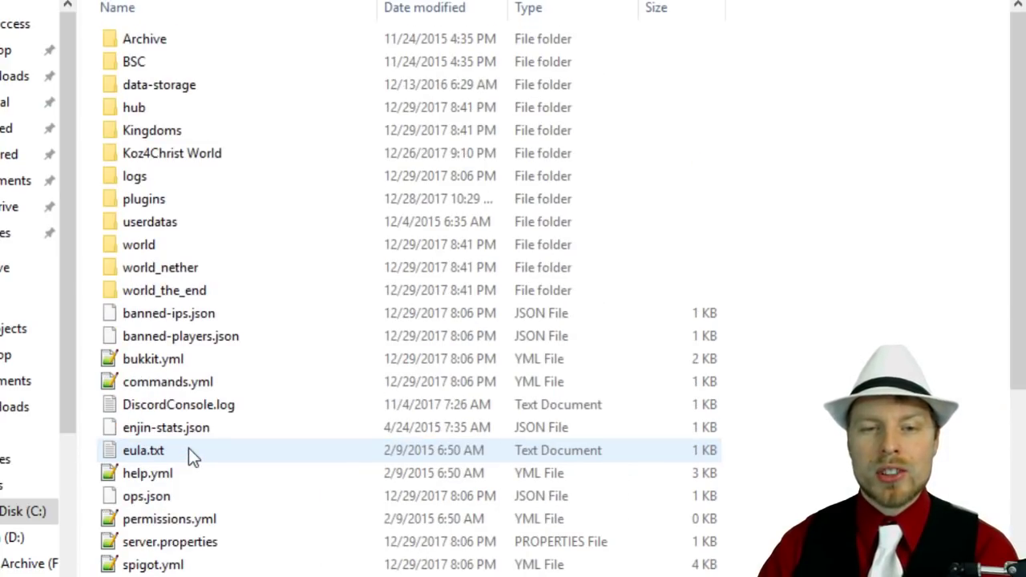
double_click(153, 205)
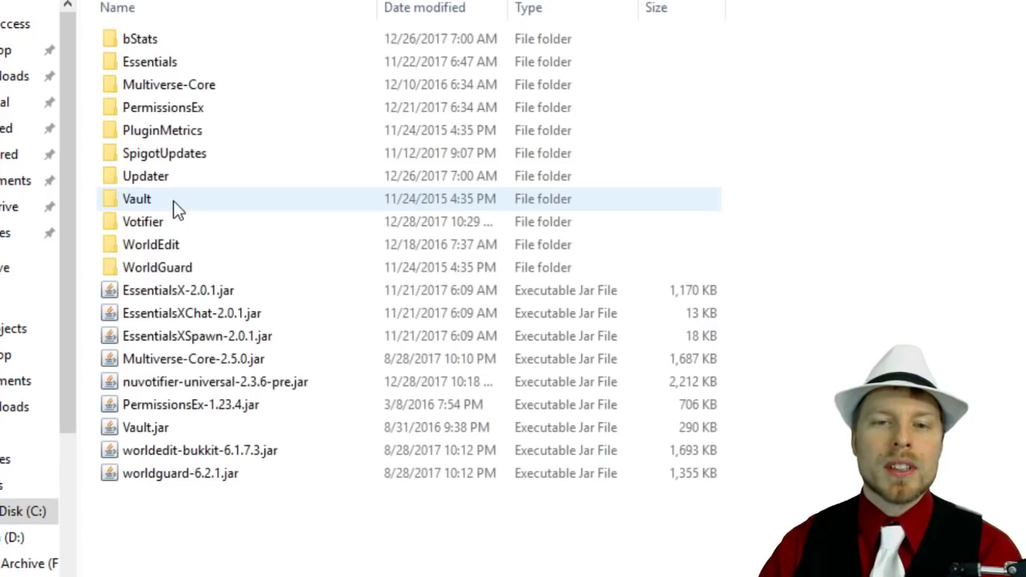
click(158, 223)
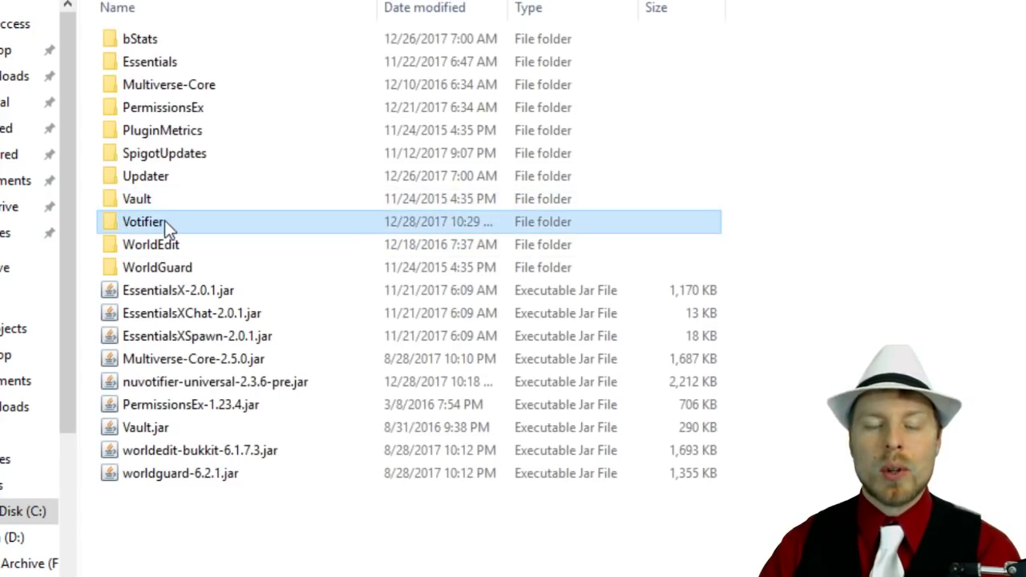
click(164, 387)
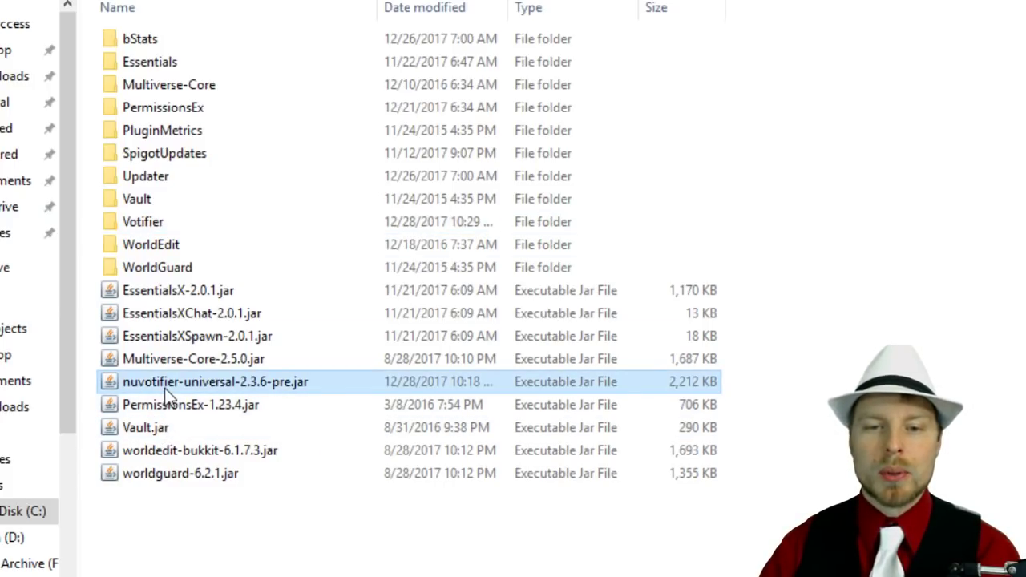
double_click(140, 221)
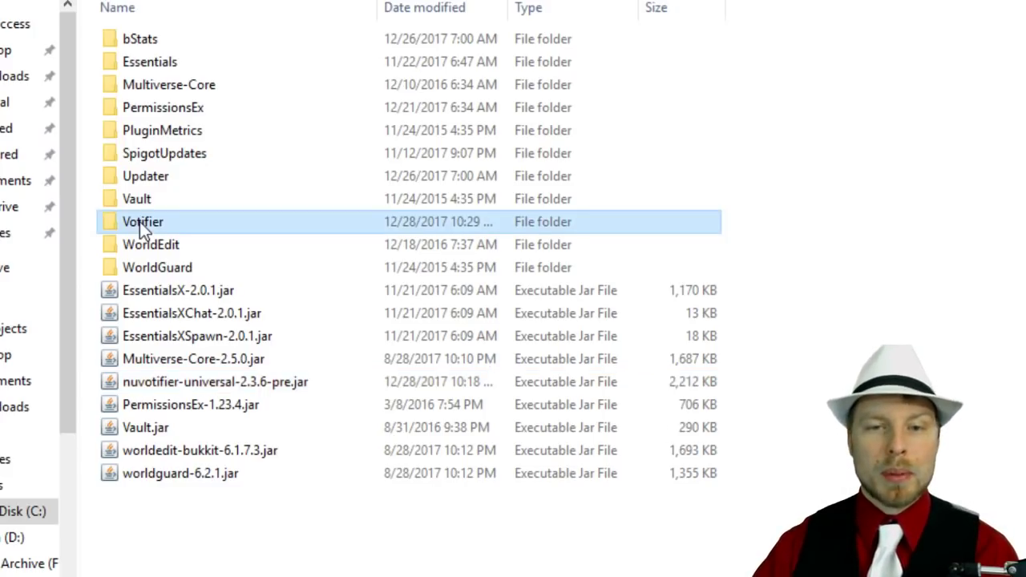
Locate public.key in the Votifier rsa folder and open Votifier's config.yml for editing
click(154, 64)
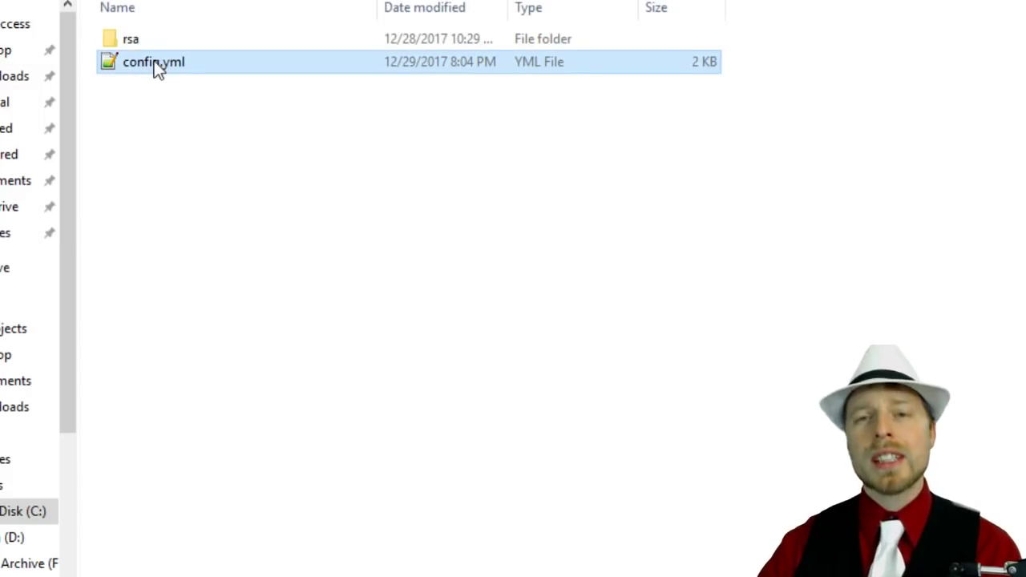
double_click(139, 41)
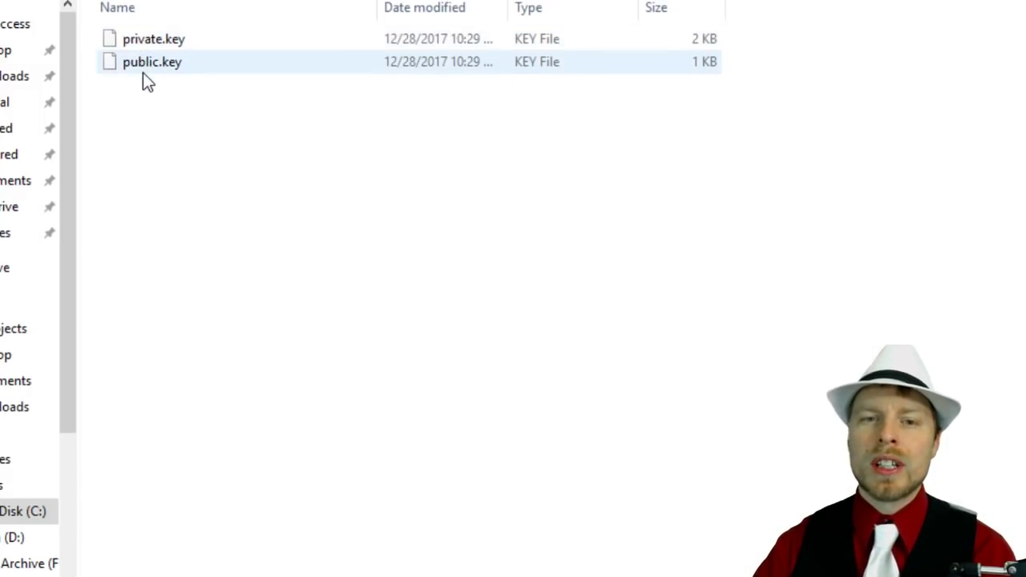
click(137, 71)
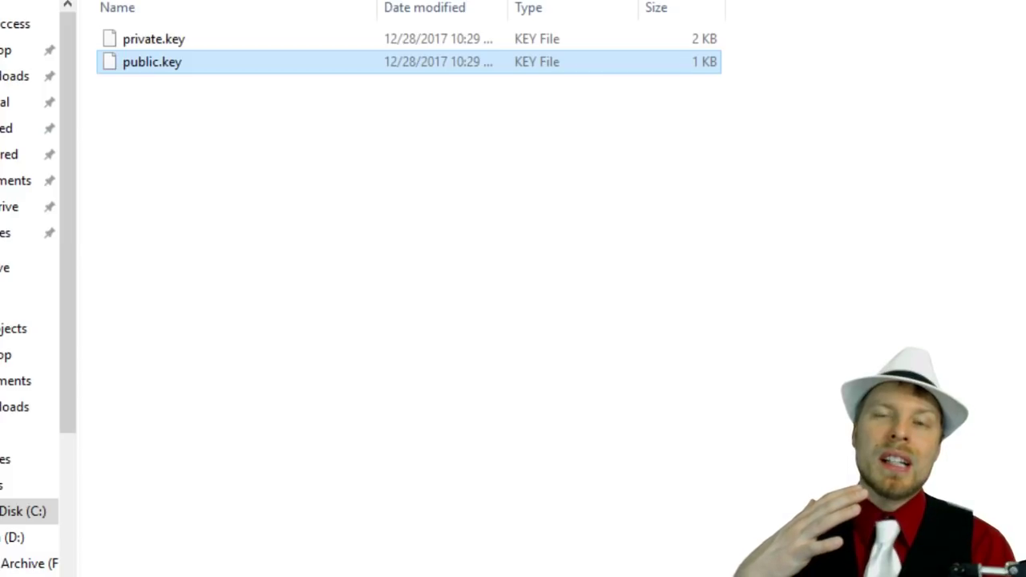
key(BackSpace)
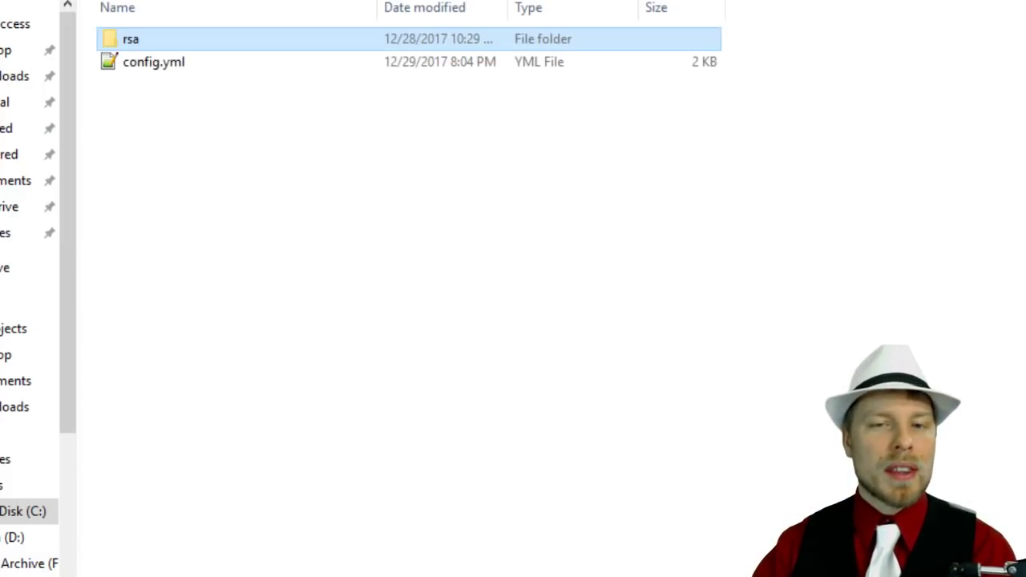
click(130, 63)
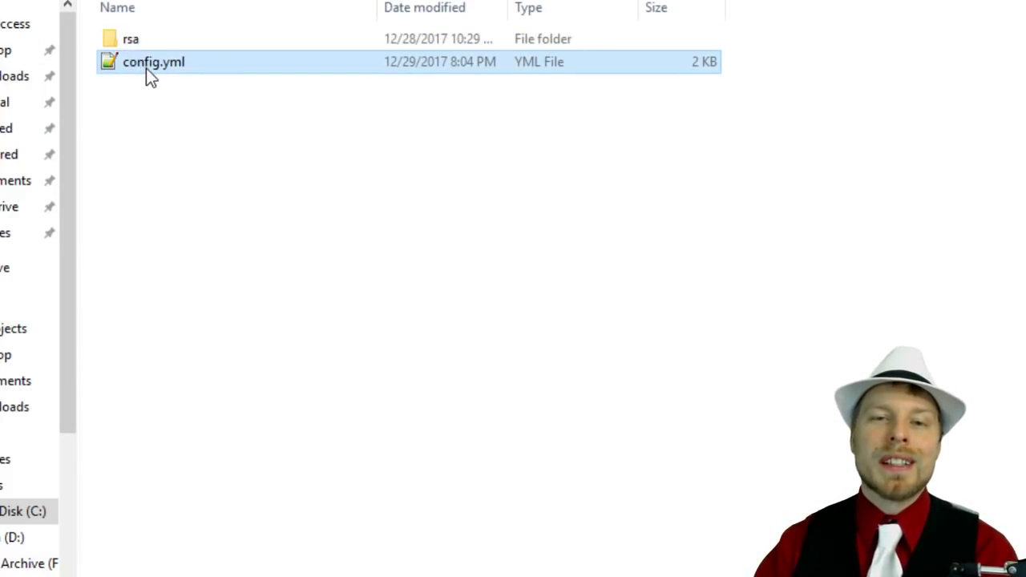
double_click(146, 69)
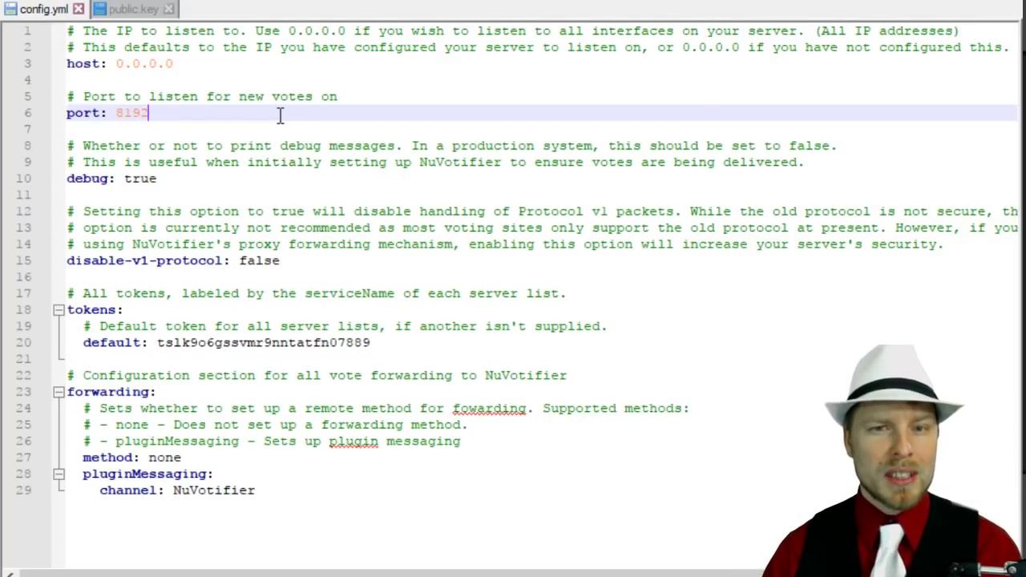
Examine the host and port settings in config.yml that control where Votifier listens for votes
drag(68, 47, 293, 48)
click(116, 48)
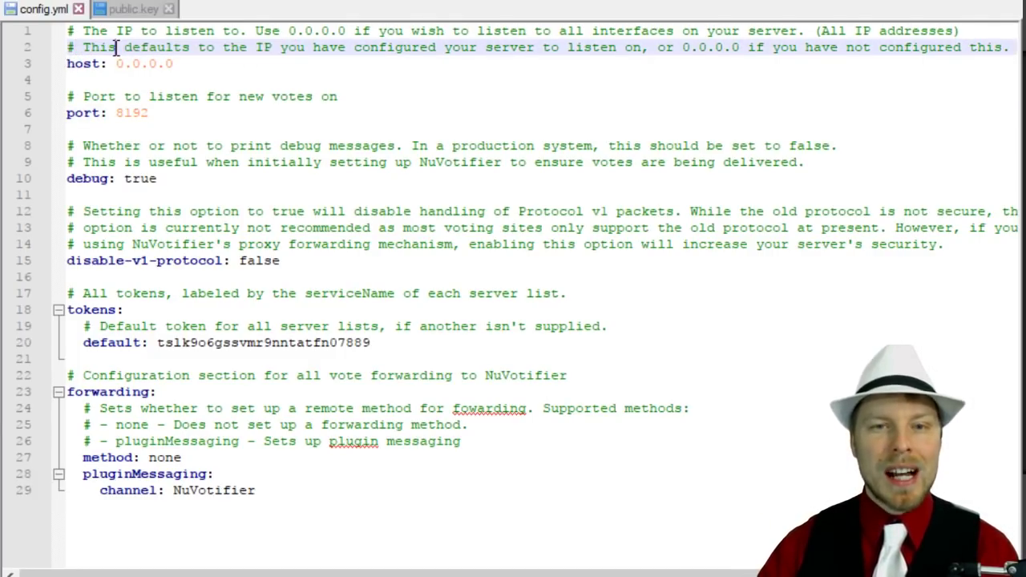
drag(193, 70, 56, 66)
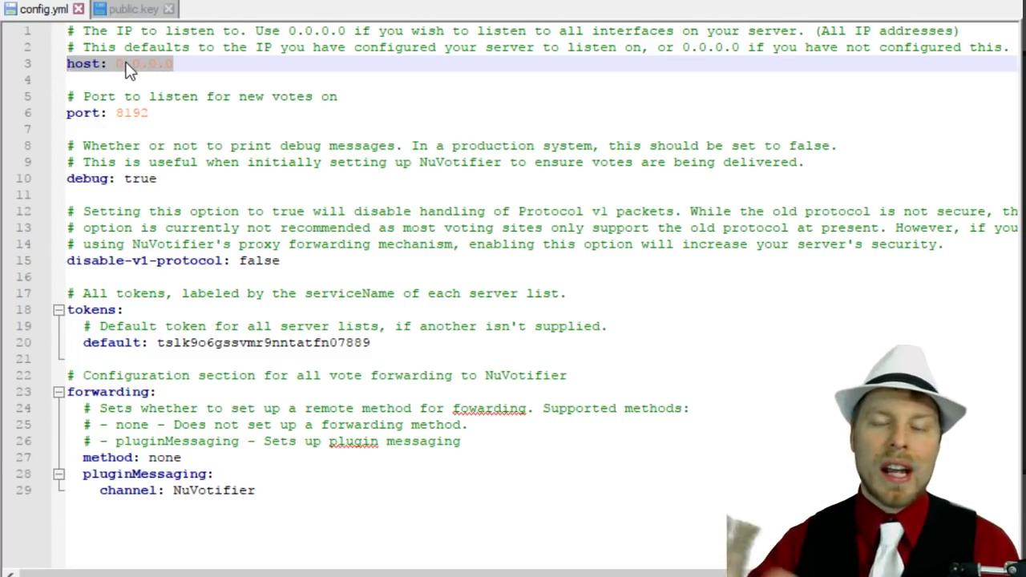
drag(177, 64, 116, 63)
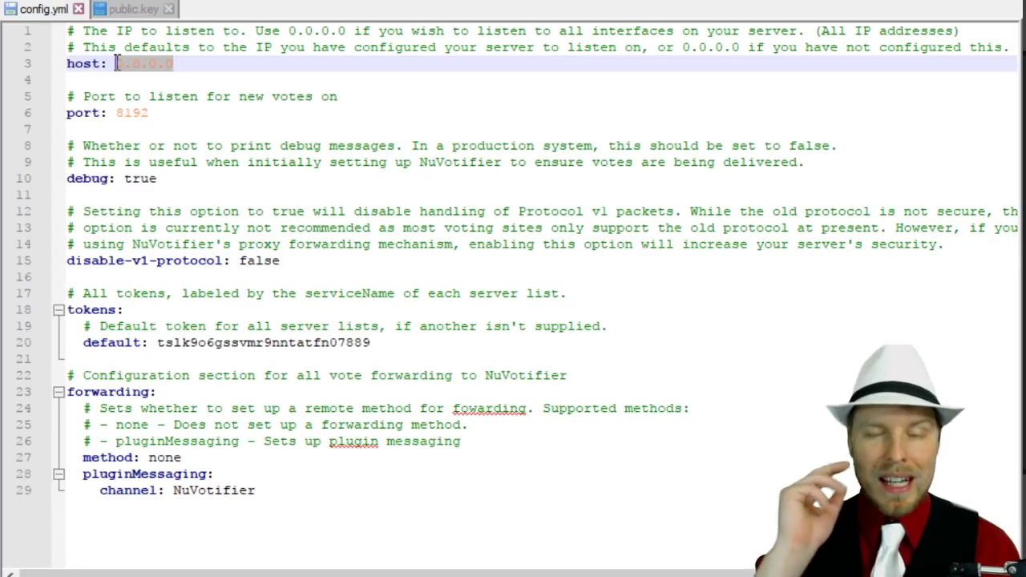
click(155, 114)
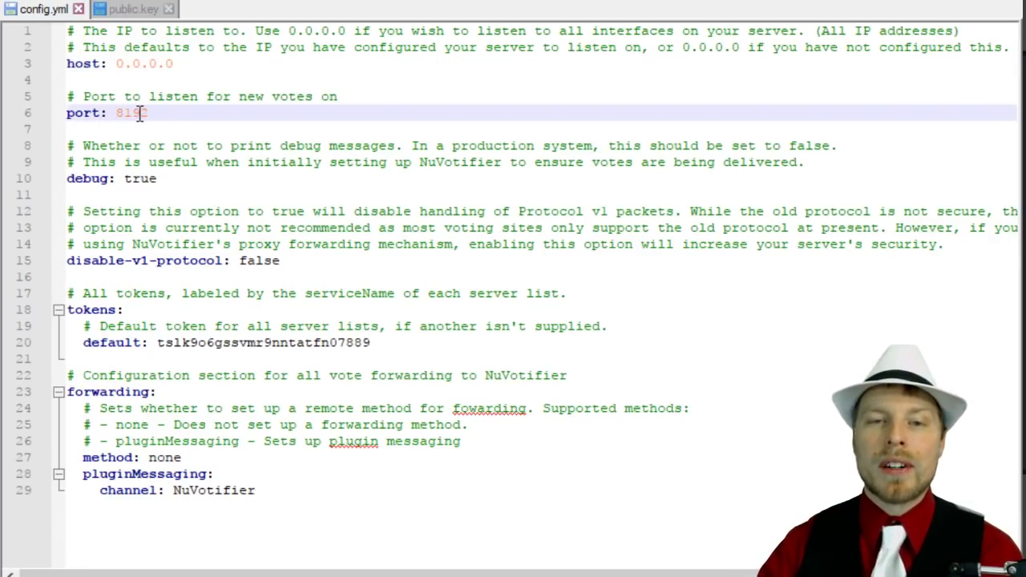
drag(156, 113, 51, 113)
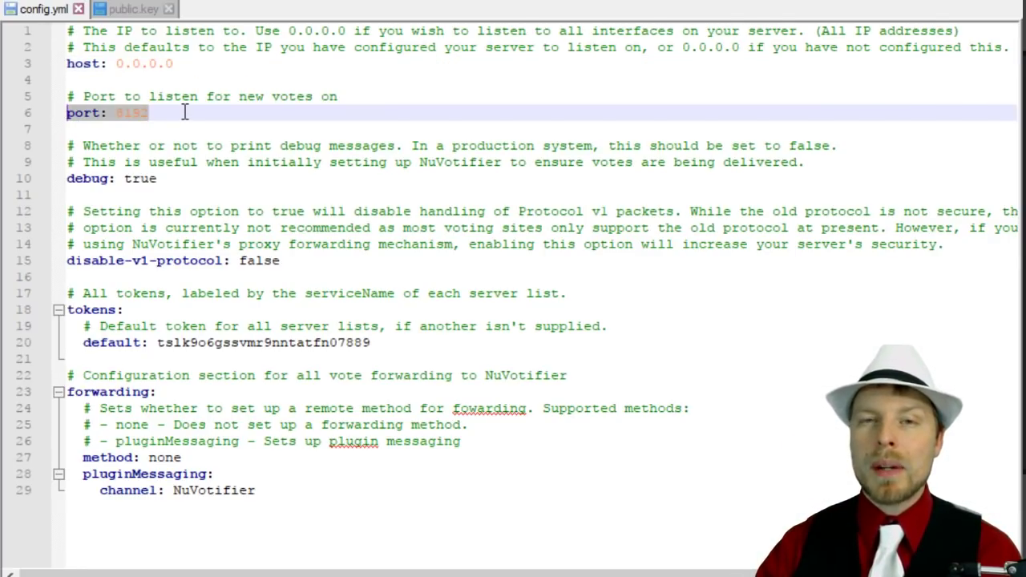
drag(184, 112, 117, 114)
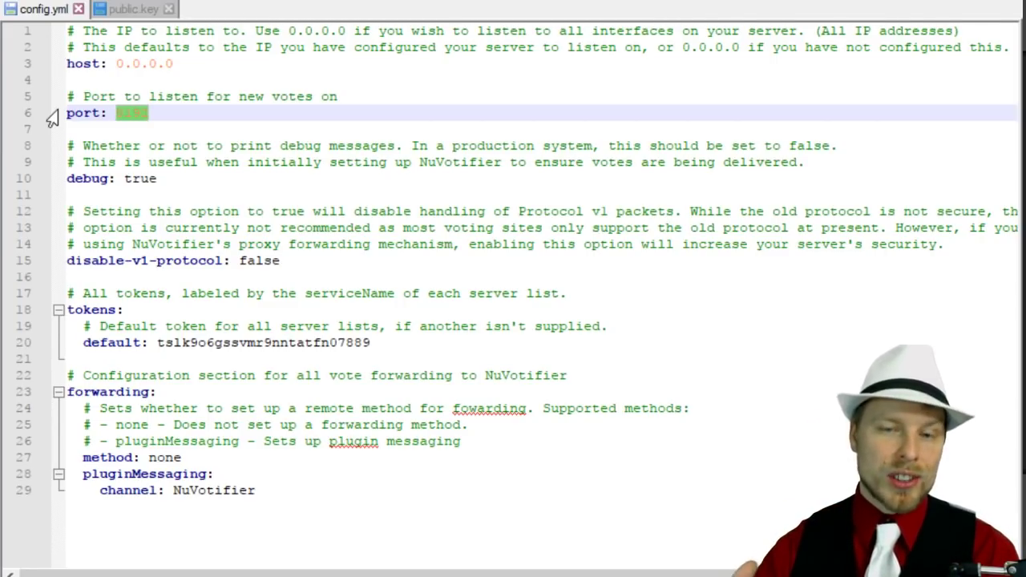
Examine the debug, disable-v1-protocol and default token settings in config.yml
click(166, 178)
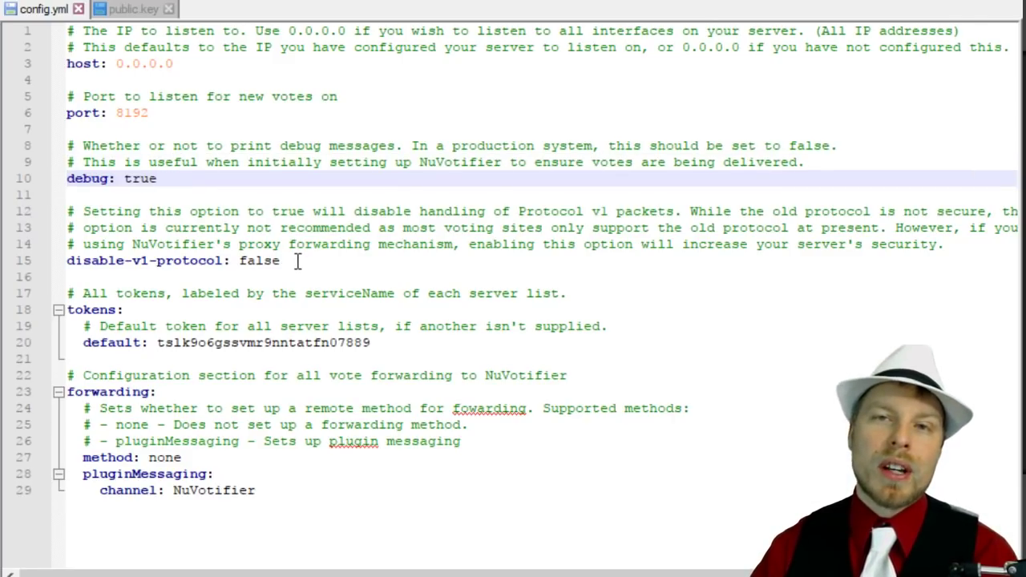
drag(294, 261, 66, 260)
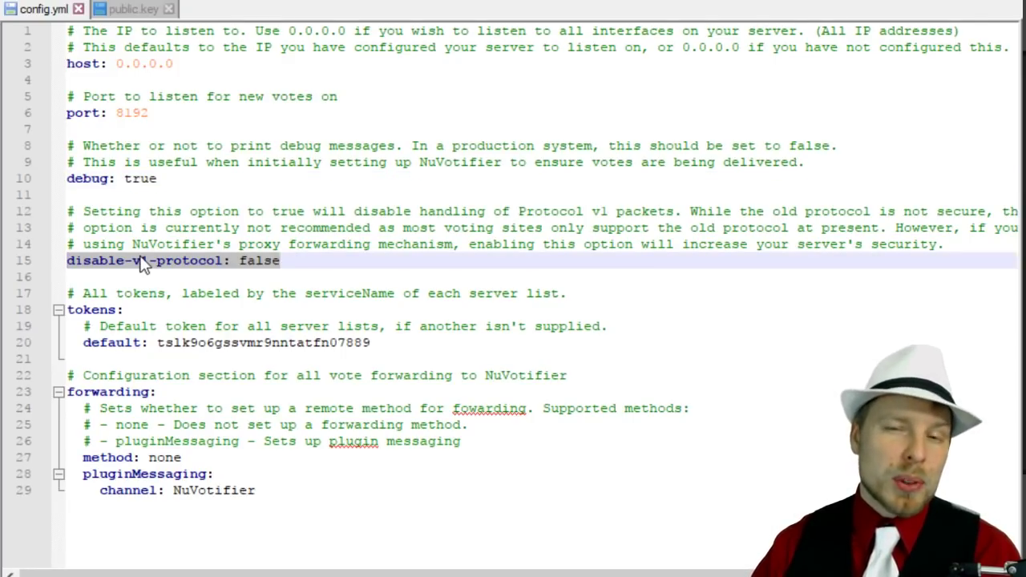
click(298, 258)
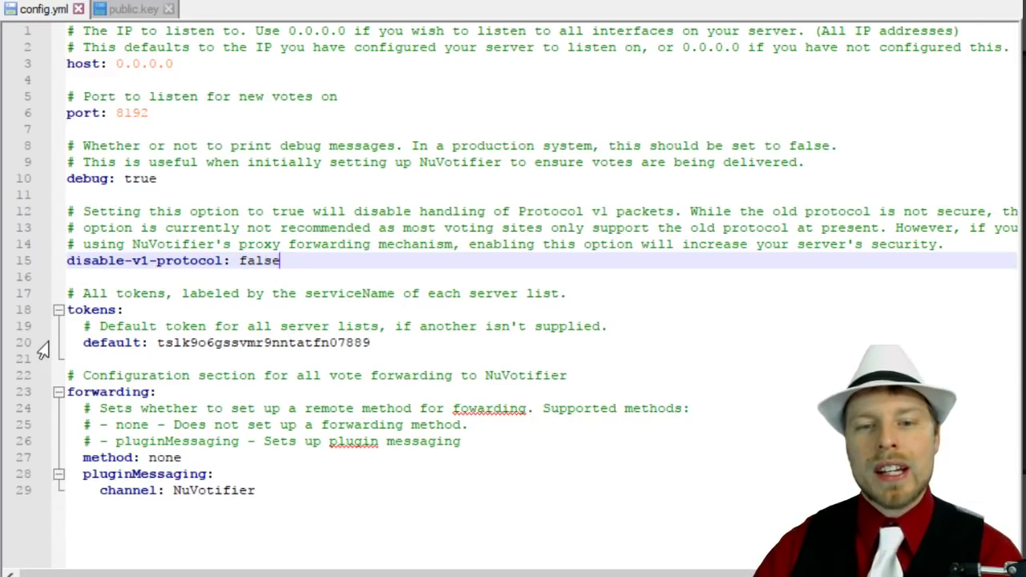
click(403, 343)
drag(403, 344, 158, 342)
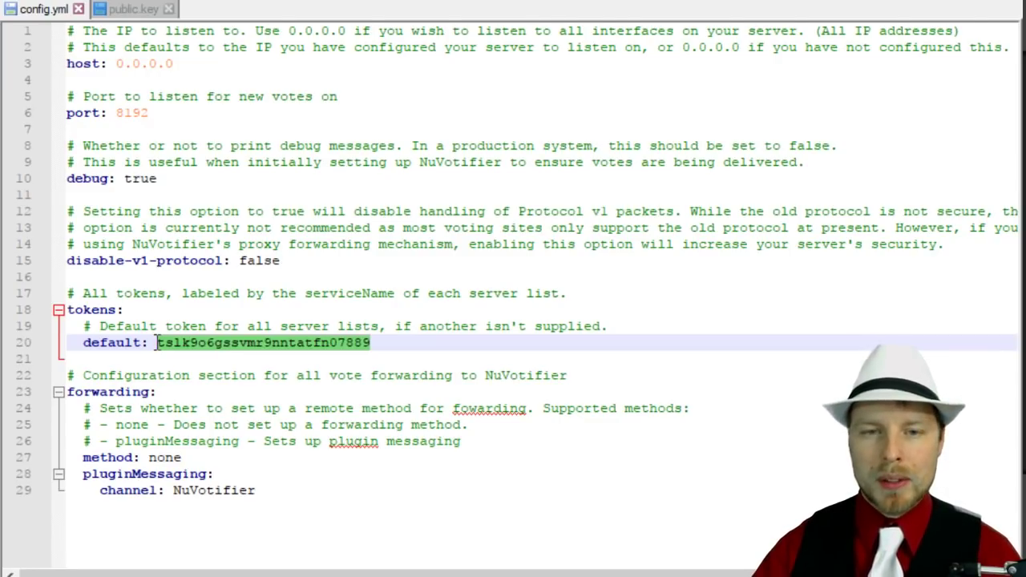
Add a "Proxy:" entry below the NuVotifier channel in the forwarding section, with a "hub:" line under it
click(258, 487)
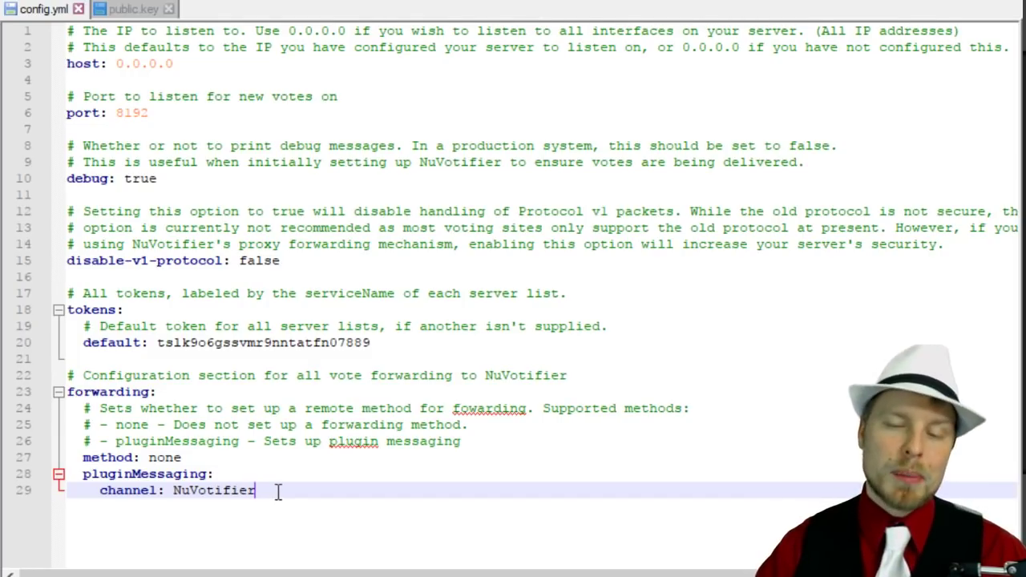
key(Return)
key(Home)
key(Home)
key(Home)
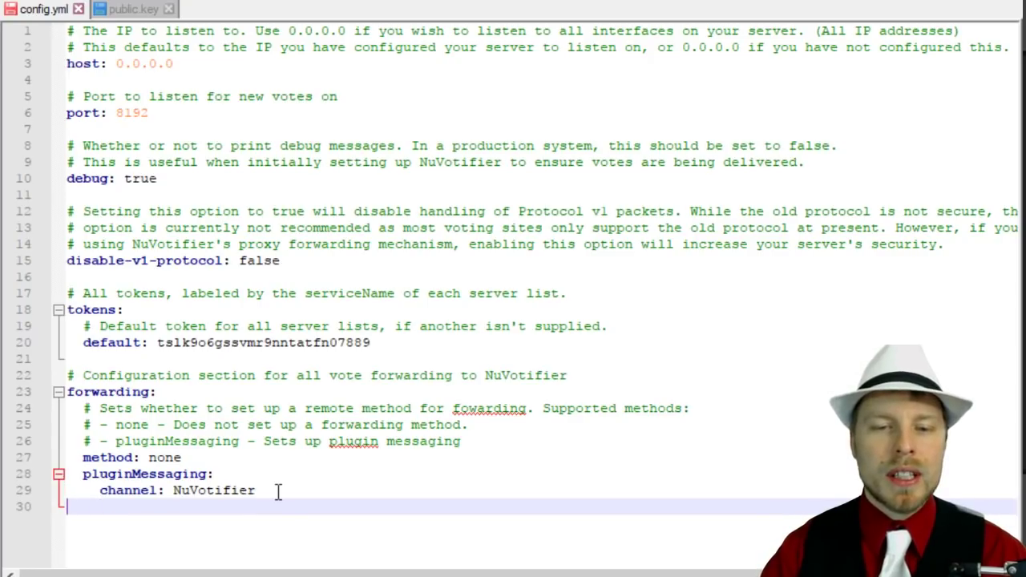
text(Proxy:)
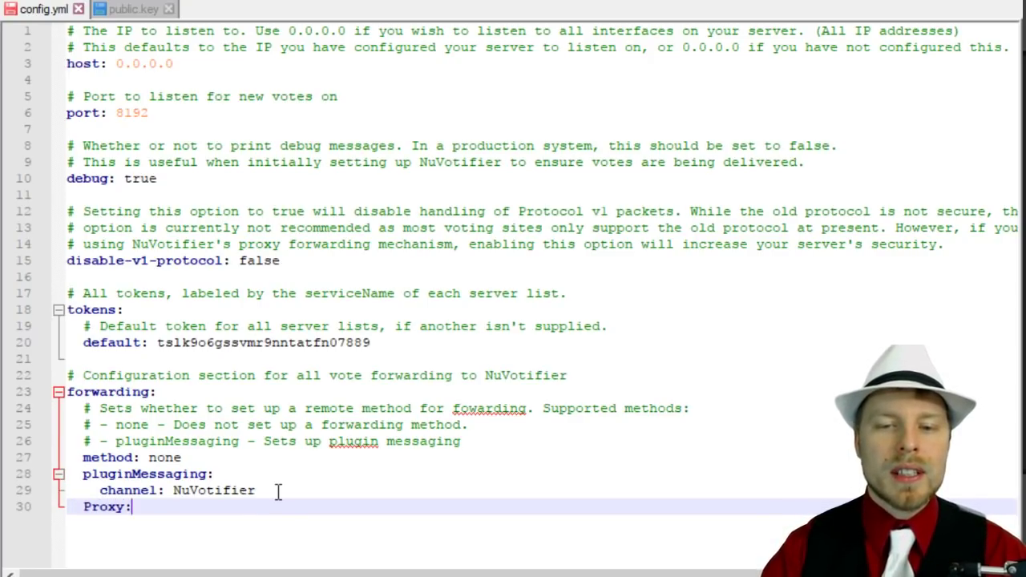
key(Return)
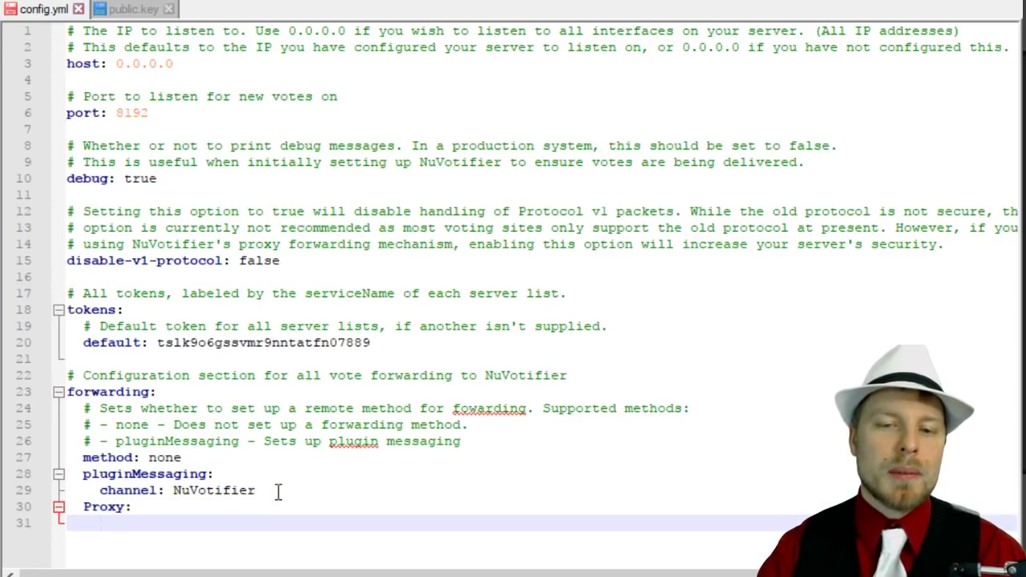
text(hub:)
key(Return)
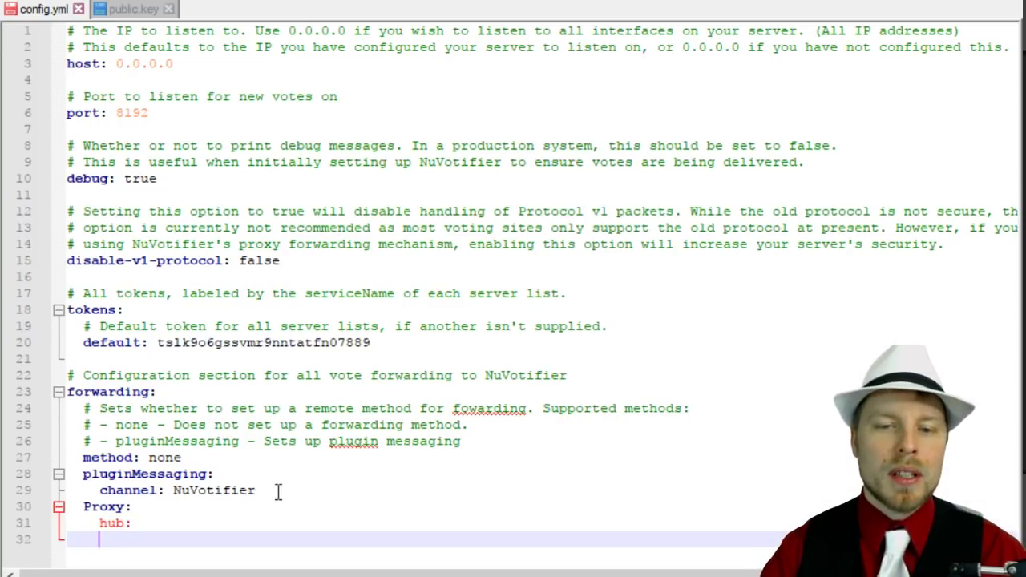
Remove the "hub:" line and re-enter it nested under "Proxy:", with a new line beneath it
key(BackSpace)
key(BackSpace)
key(BackSpace)
key(BackSpace)
key(BackSpace)
key(BackSpace)
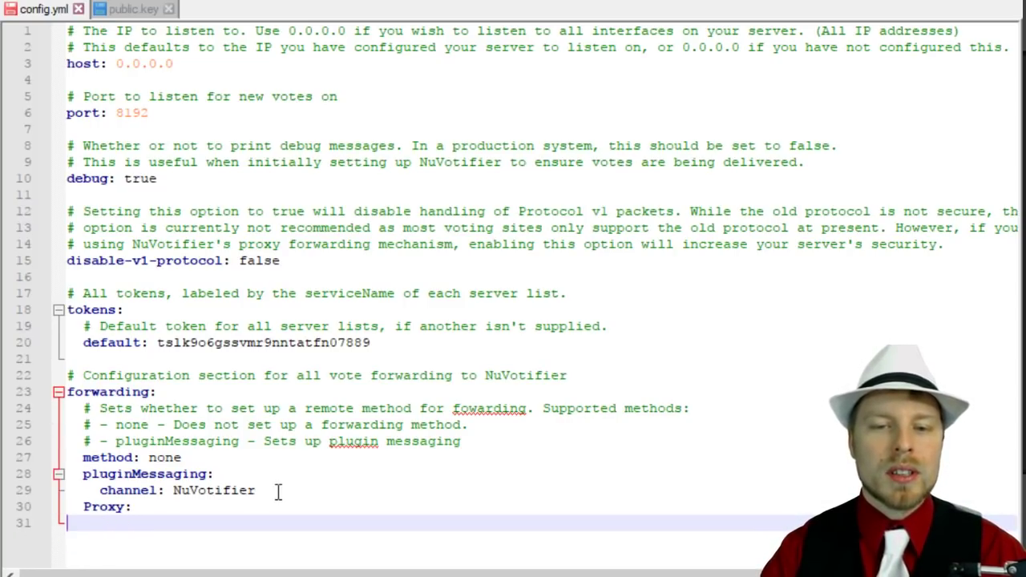
text(hub:)
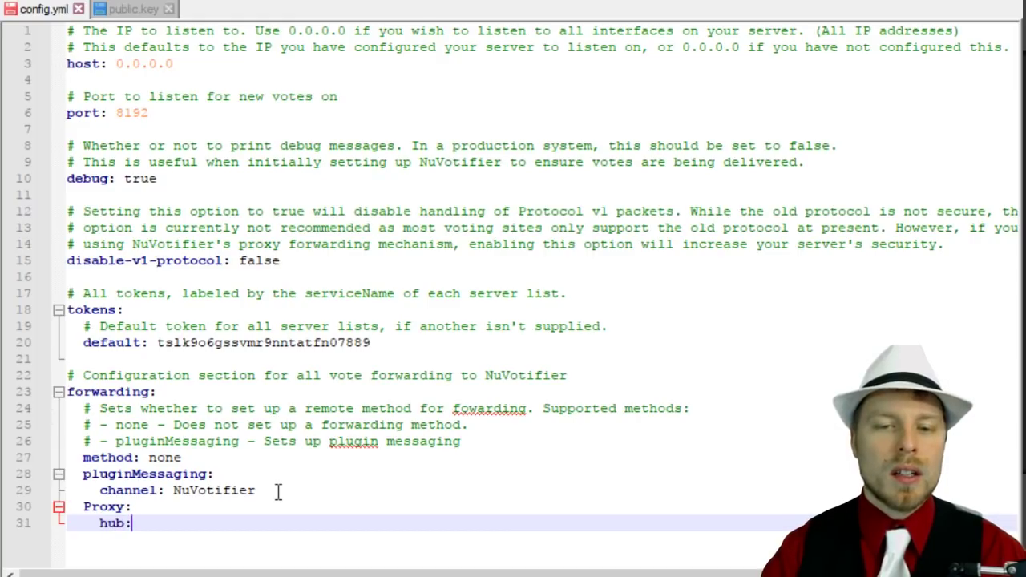
key(Return)
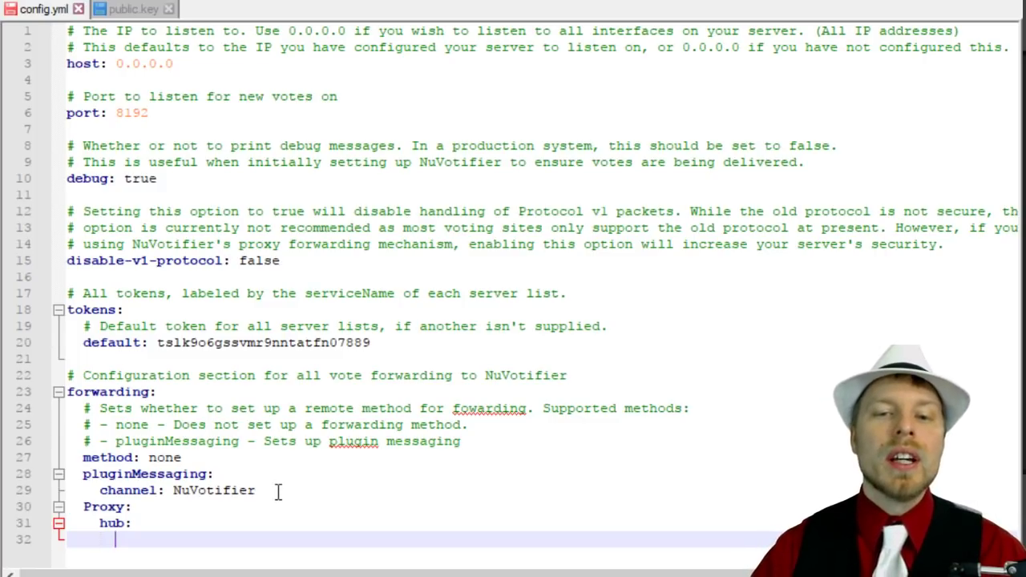
Delete the added Proxy and hub lines from the end of config.yml
click(157, 523)
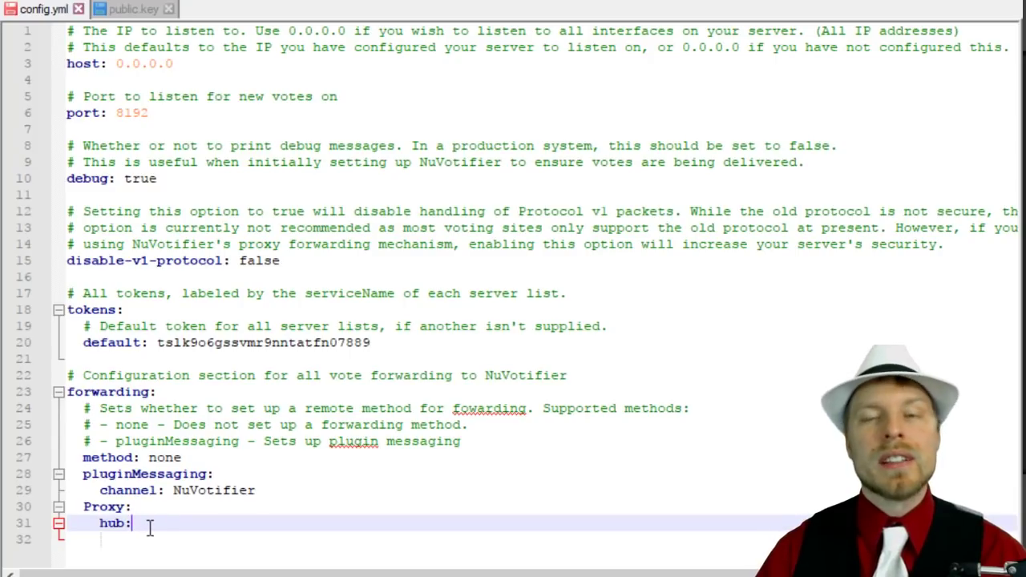
drag(149, 542, 255, 489)
key(BackSpace)
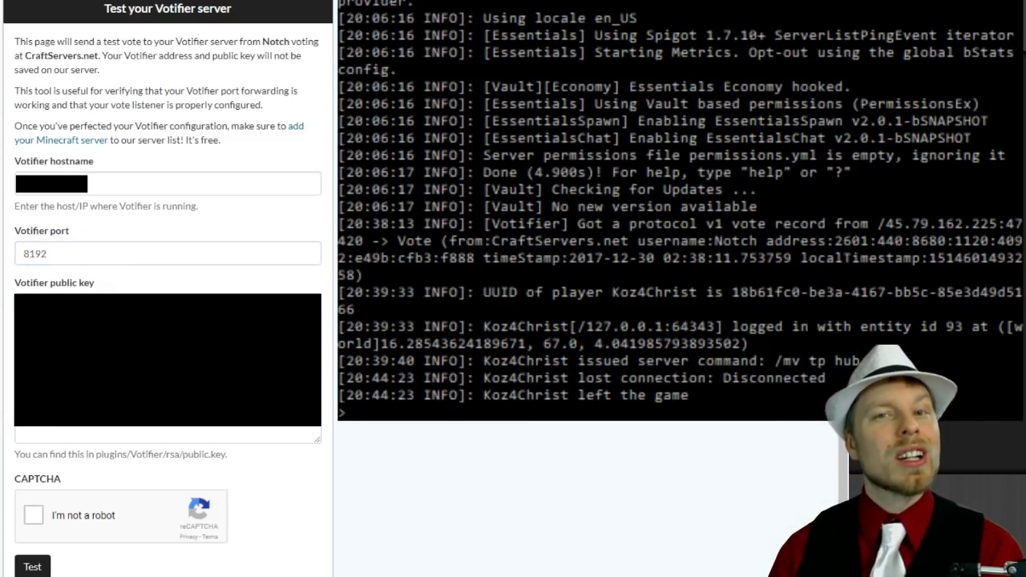
Complete the CAPTCHA on the Votifier test page and examine the test vote record in the server console
click(33, 516)
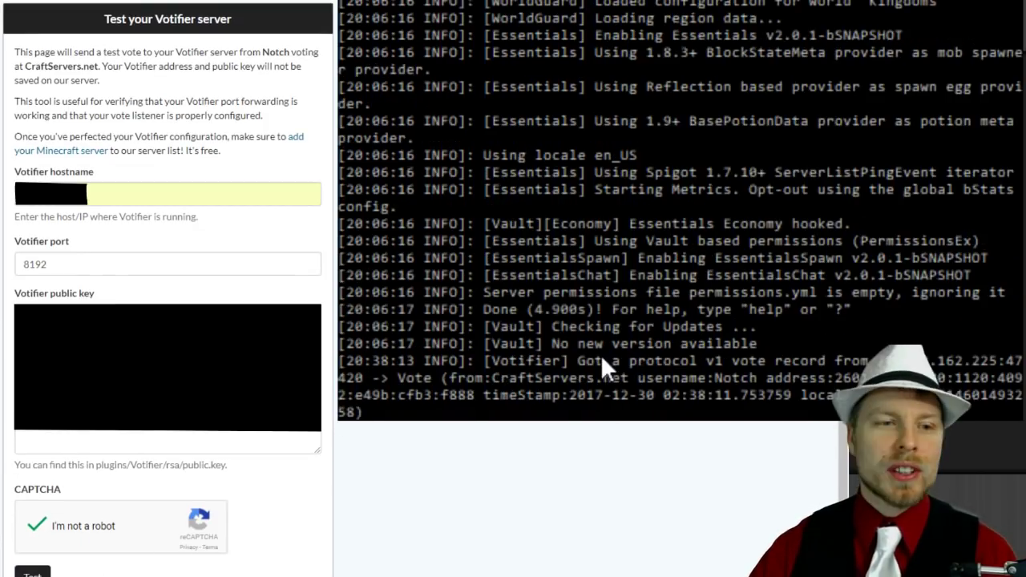
scroll(600, 354, up, 3)
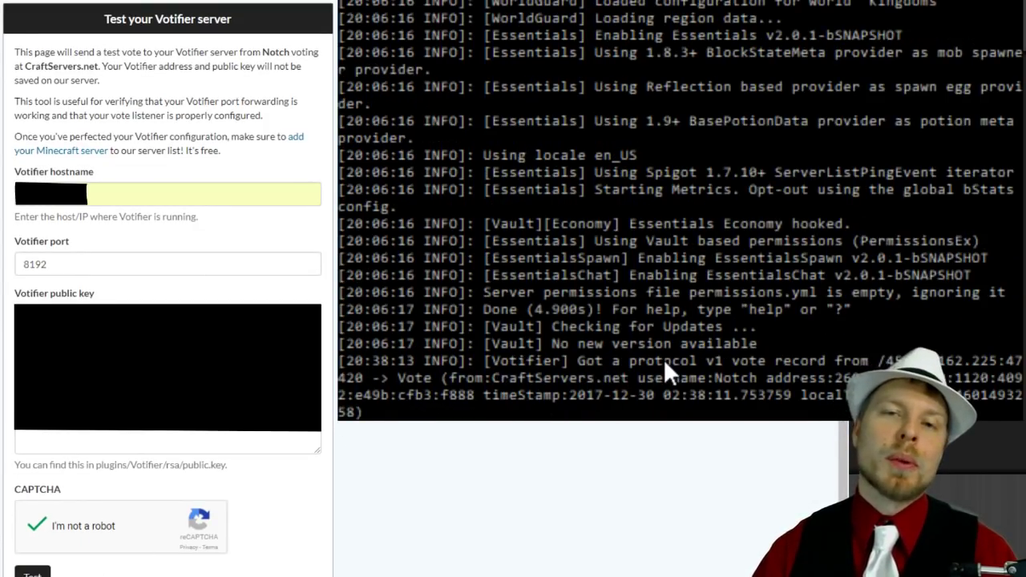